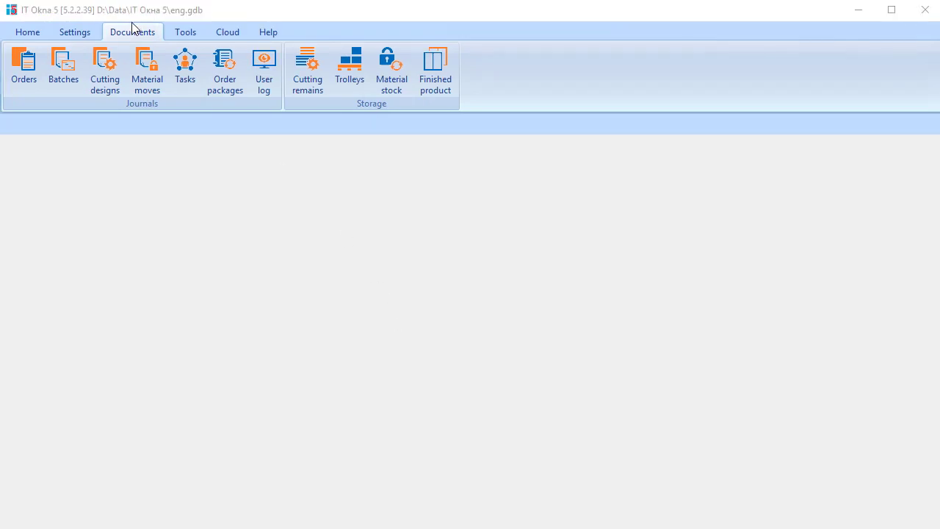
# Open the Orders journal and start new order 3 dated 25.08.2017.
pyautogui.click(19, 66)
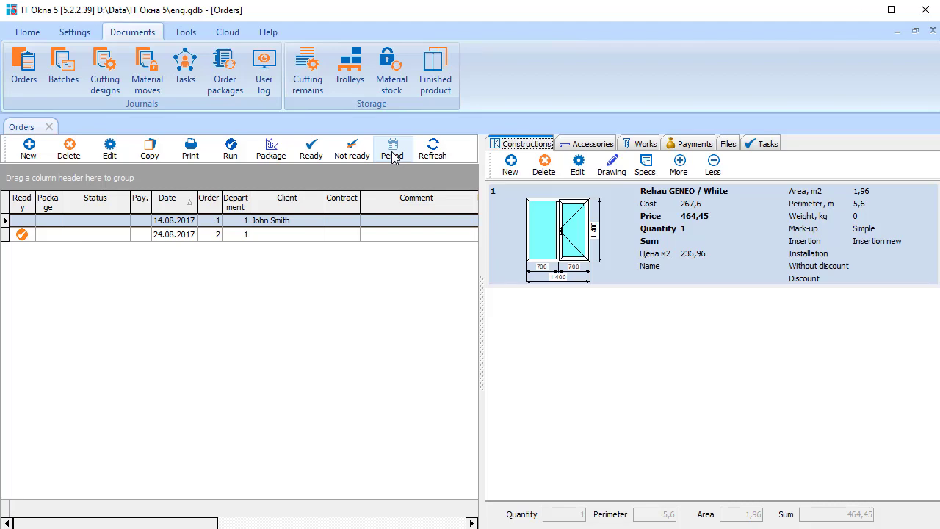
pyautogui.click(29, 151)
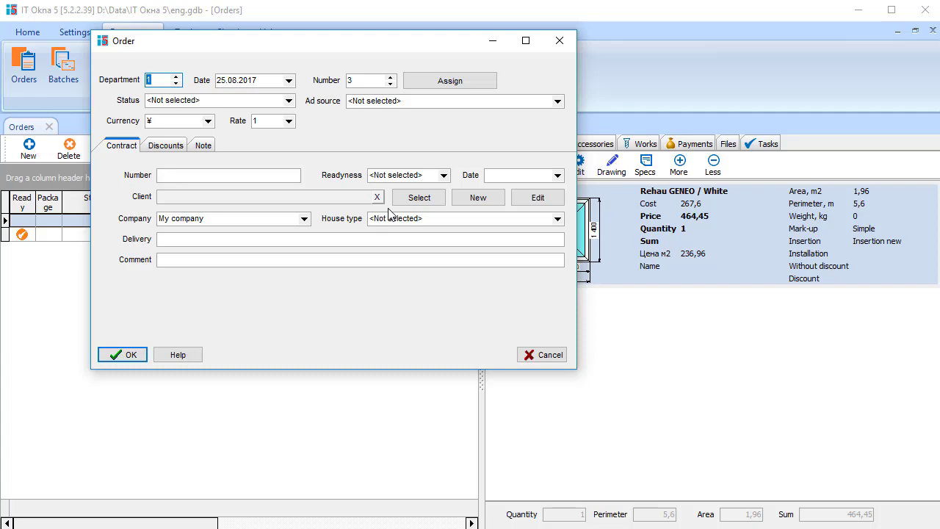
# Add a new client card for the order, entering the client's name, city address and phone number.
pyautogui.click(474, 199)
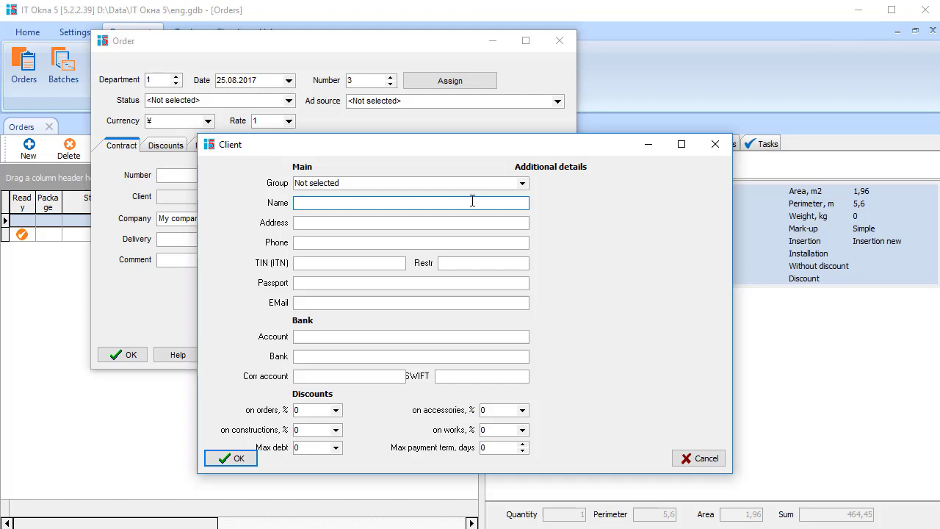
pyautogui.write('John')
pyautogui.press('Tab')
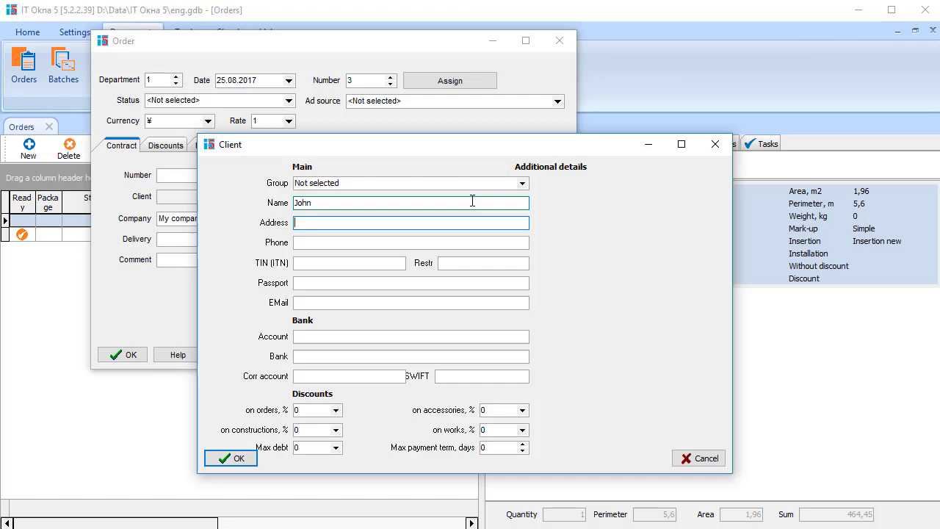
pyautogui.write('Omsk')
pyautogui.click(420, 243)
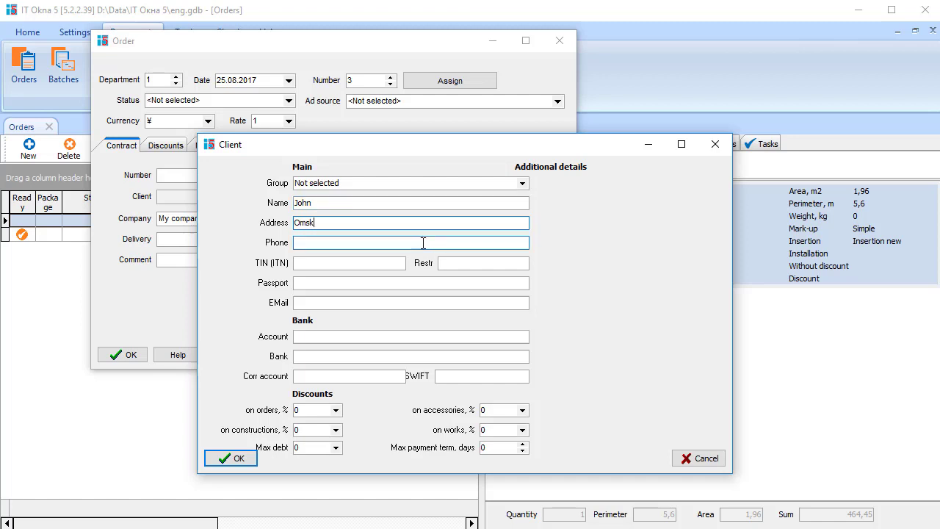
pyautogui.write('7777777')
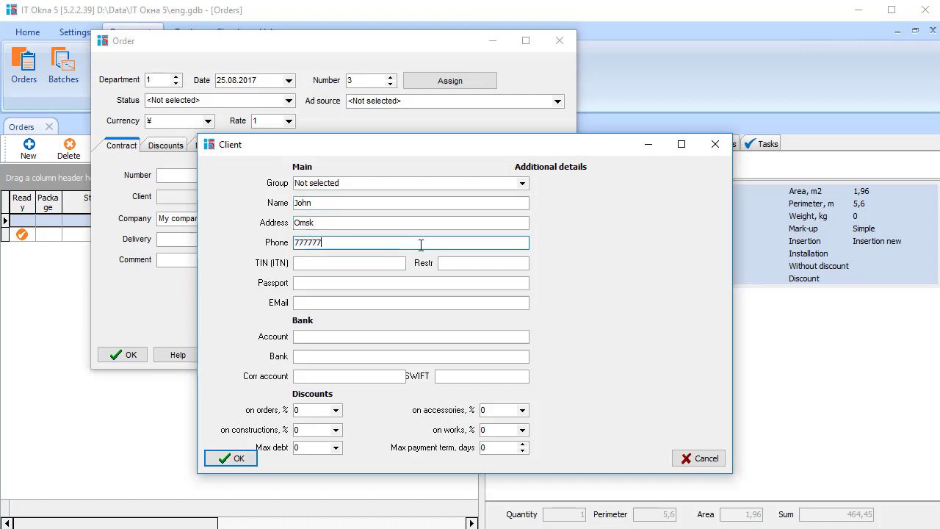
# Save the client card and save order 3 with that client attached.
pyautogui.click(242, 458)
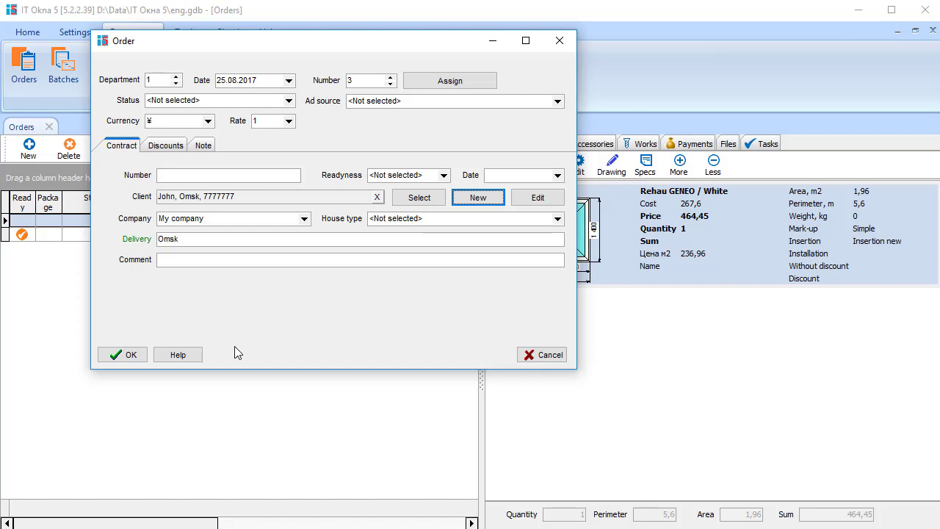
pyautogui.click(126, 355)
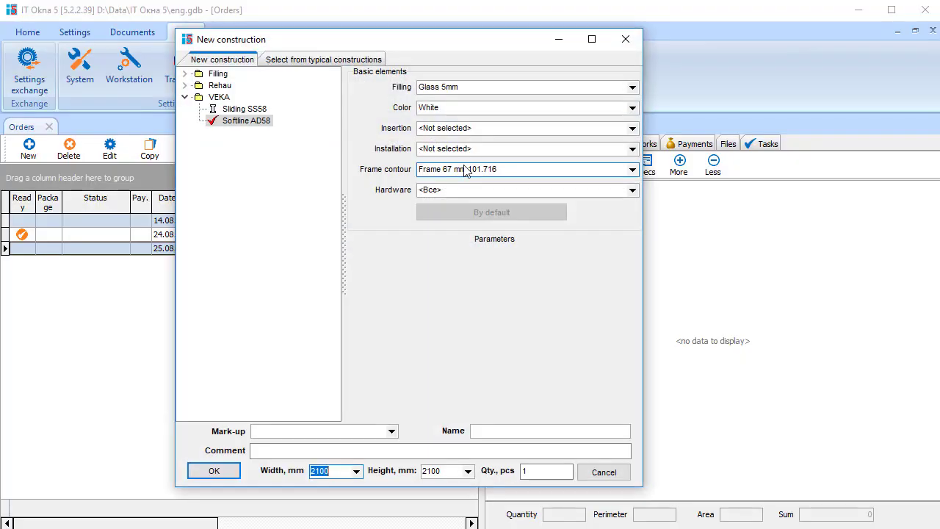
# Create a 1400×1400 window split by a mullion into two 700 mm panes, quantity 5.
pyautogui.write('1400')
pyautogui.press('Tab')
pyautogui.write('1400')
pyautogui.click(213, 471)
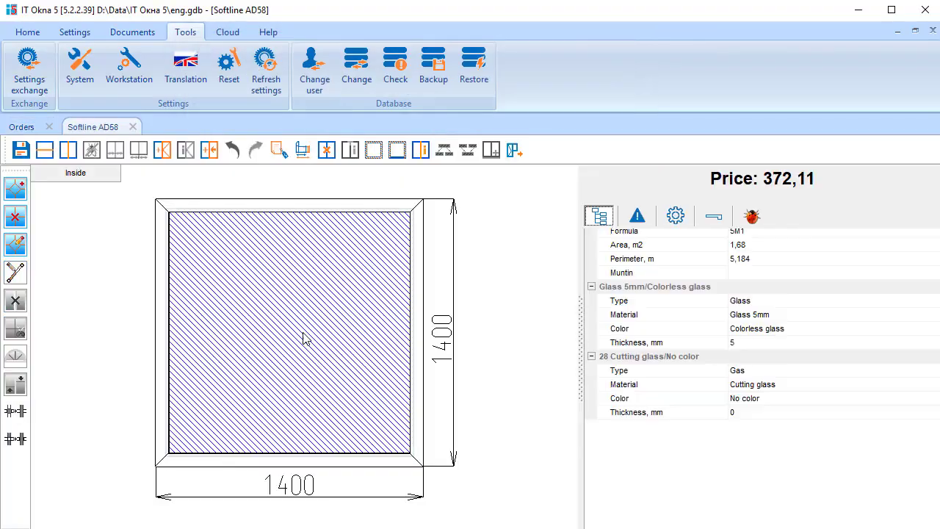
pyautogui.click(68, 150)
pyautogui.click(356, 447)
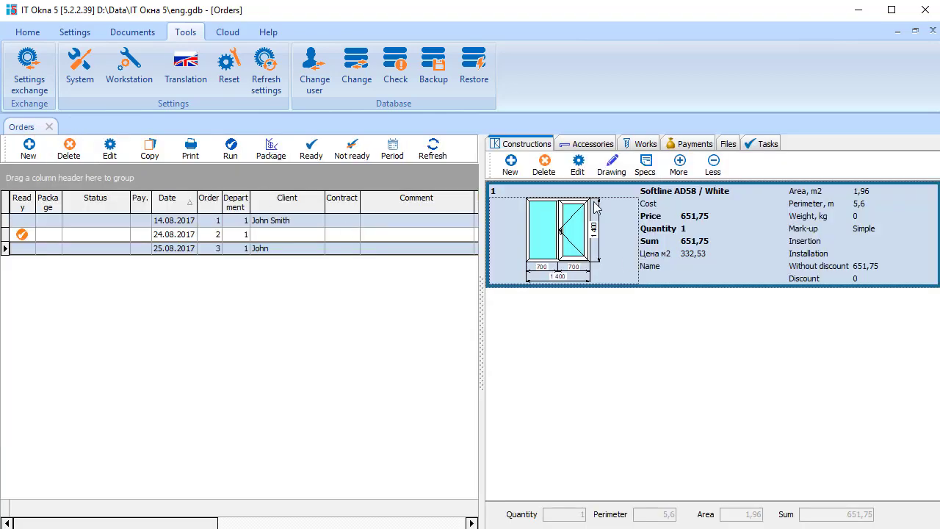
pyautogui.doubleClick(595, 208)
pyautogui.write('5')
pyautogui.press('Return')
pyautogui.click(510, 161)
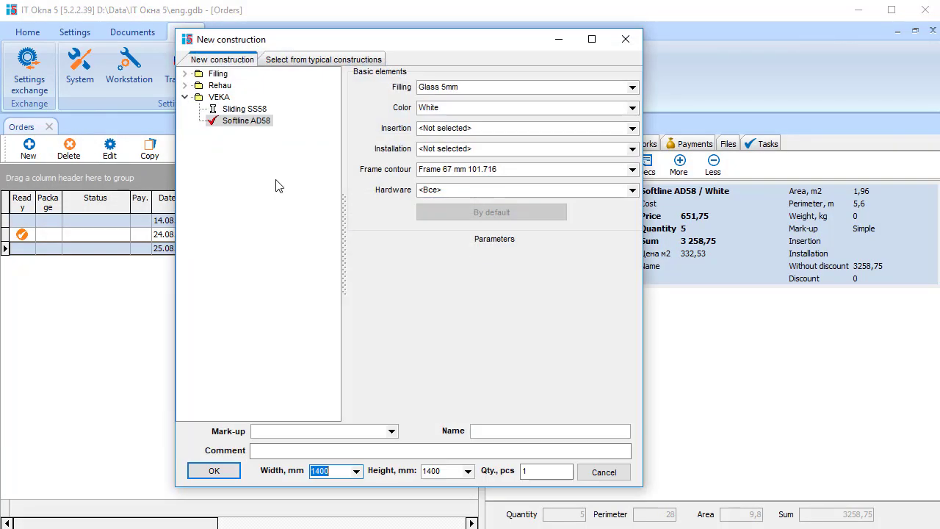
# Add a 2100×2100 construction, quantity 7, divided by a bar at 800 mm.
pyautogui.doubleClick(340, 476)
pyautogui.write('2100')
pyautogui.press('Tab')
pyautogui.write('2100')
pyautogui.press('Tab')
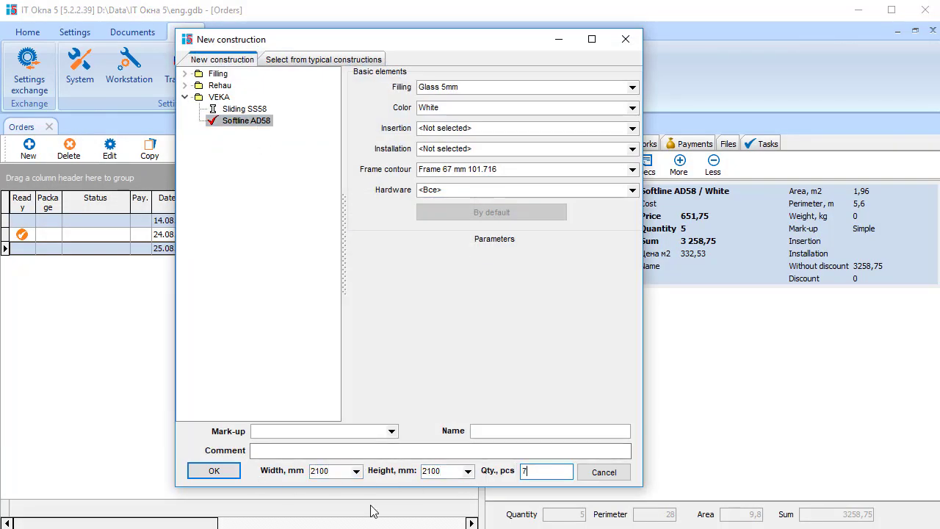
pyautogui.press('Return')
pyautogui.click(254, 233)
pyautogui.write('800')
pyautogui.click(356, 446)
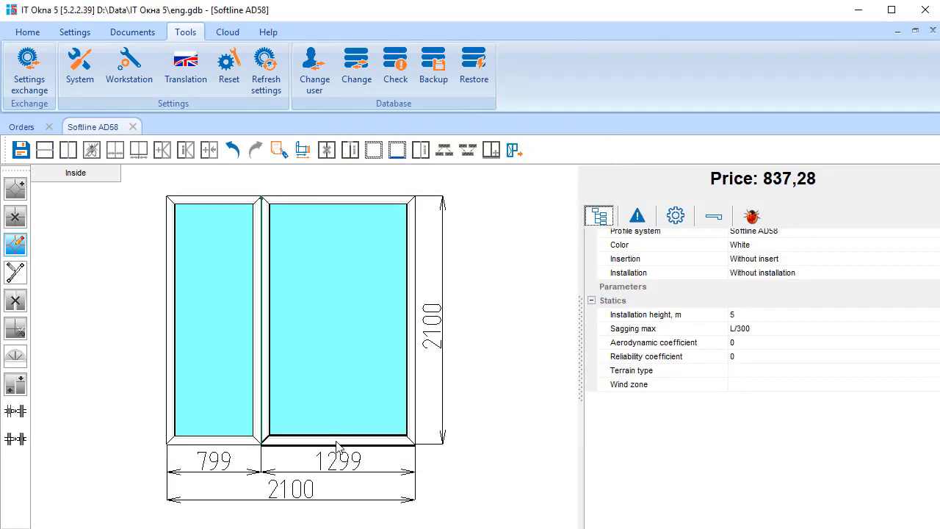
pyautogui.click(345, 411)
pyautogui.write('800')
pyautogui.press('Return')
# Add opening sashes, making the left pane left-hinged, and save the construction.
pyautogui.click(316, 235)
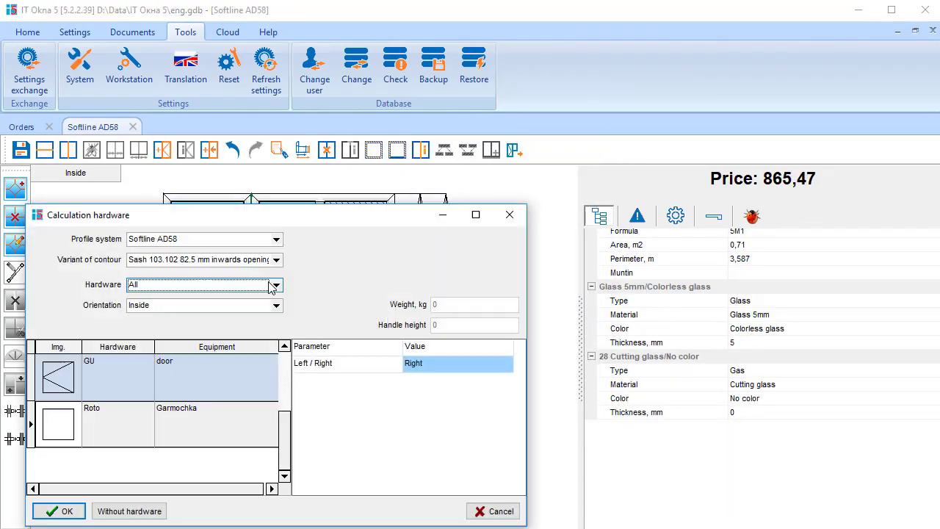
pyautogui.click(59, 511)
pyautogui.click(199, 315)
pyautogui.click(162, 150)
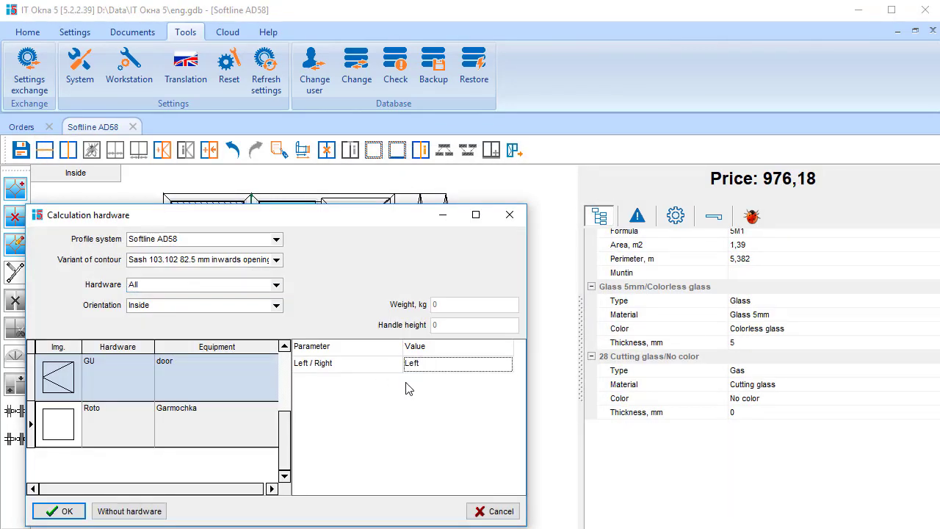
pyautogui.click(63, 510)
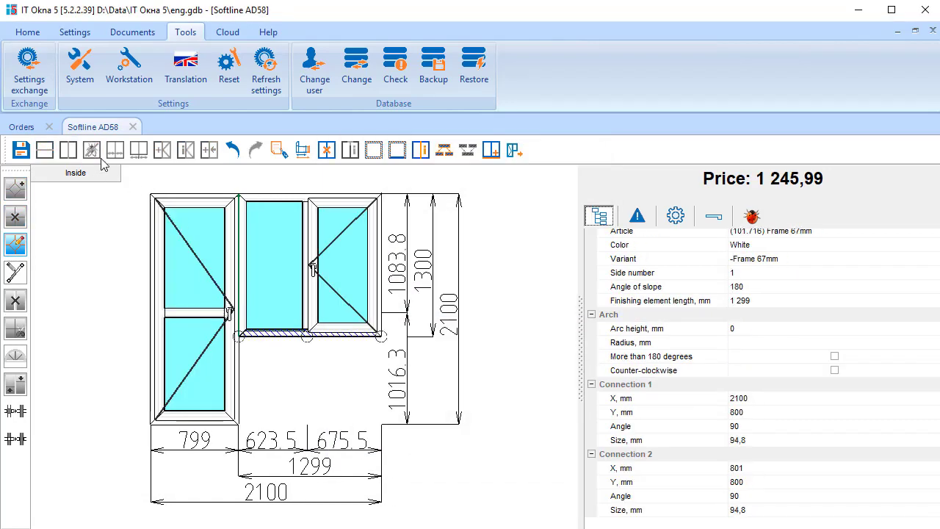
pyautogui.hotkey('ctrl', 's')
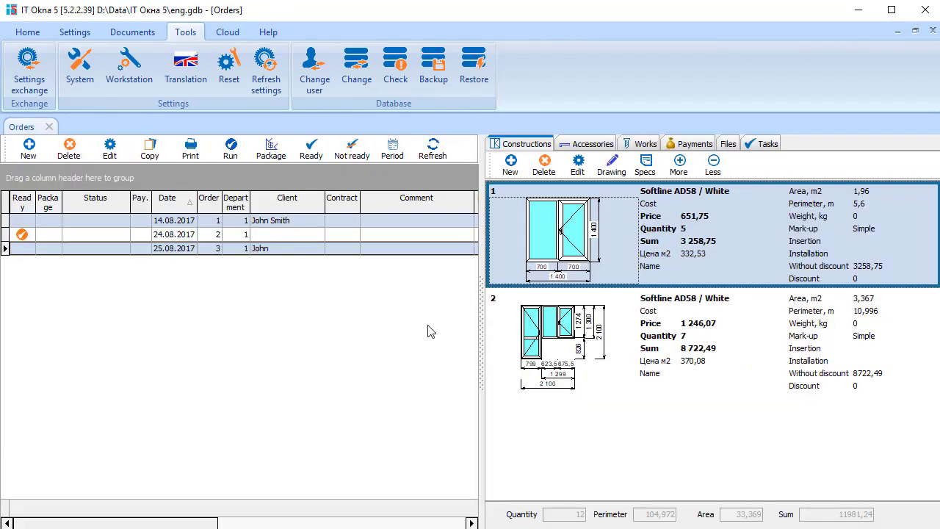
# Preview the two-page invoice for order 3 totalling 11 981,24, then close it.
pyautogui.click(191, 149)
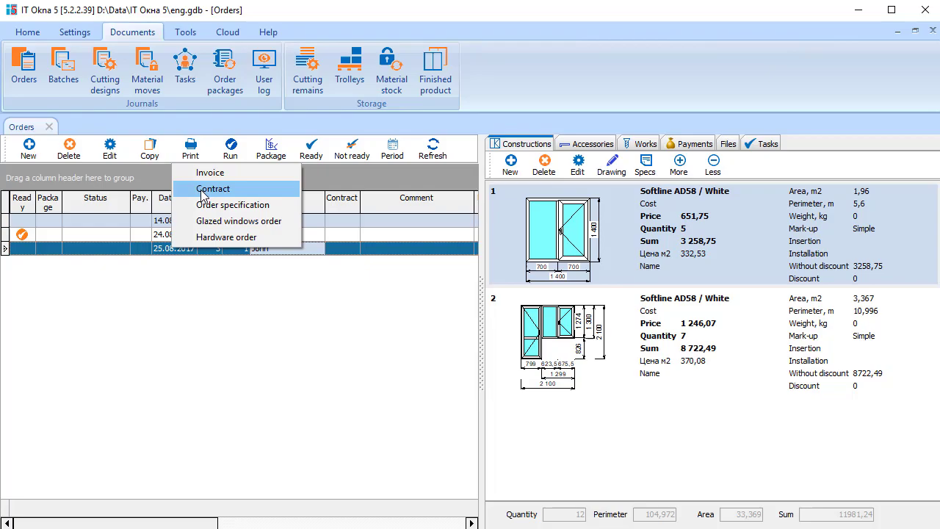
pyautogui.click(209, 173)
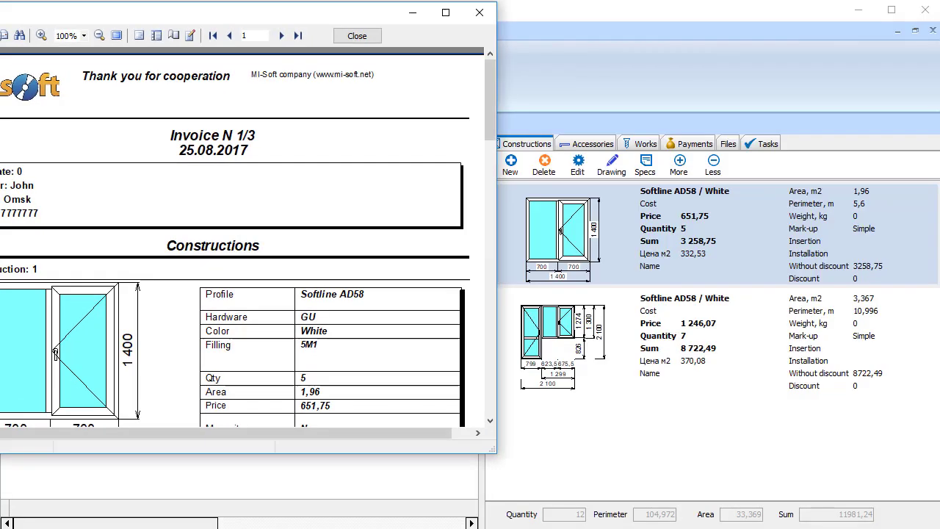
pyautogui.moveTo(200, 15); pyautogui.dragTo(293, 11)
pyautogui.moveTo(588, 448); pyautogui.dragTo(938, 527)
pyautogui.scroll(-15, 634, 399)
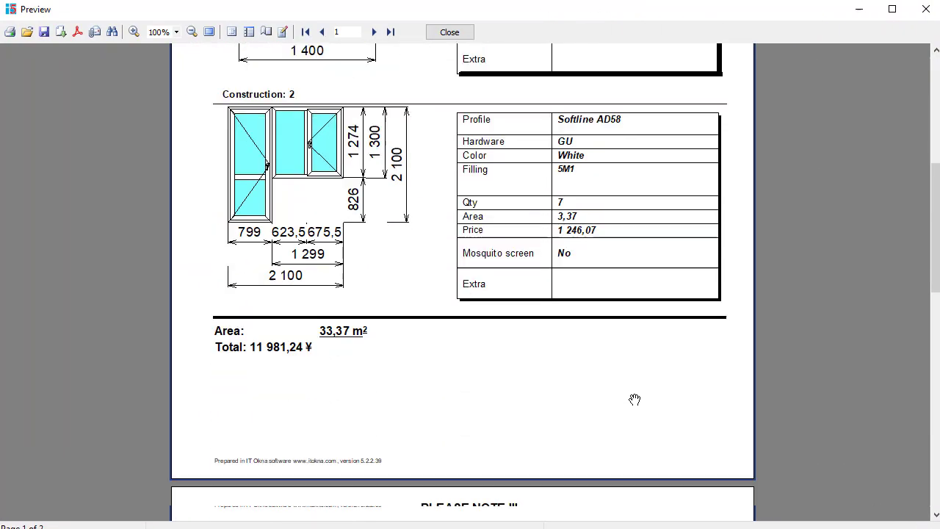
pyautogui.scroll(15, 635, 399)
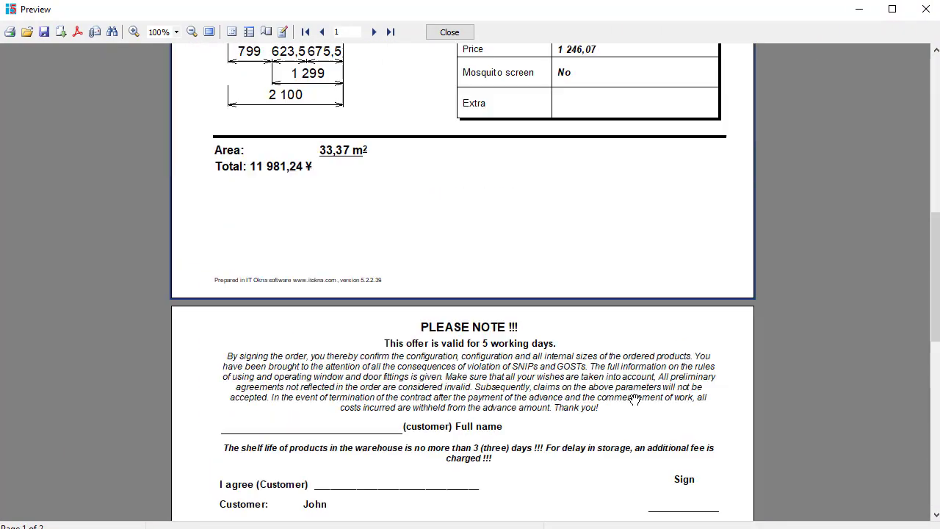
pyautogui.click(449, 31)
pyautogui.click(190, 149)
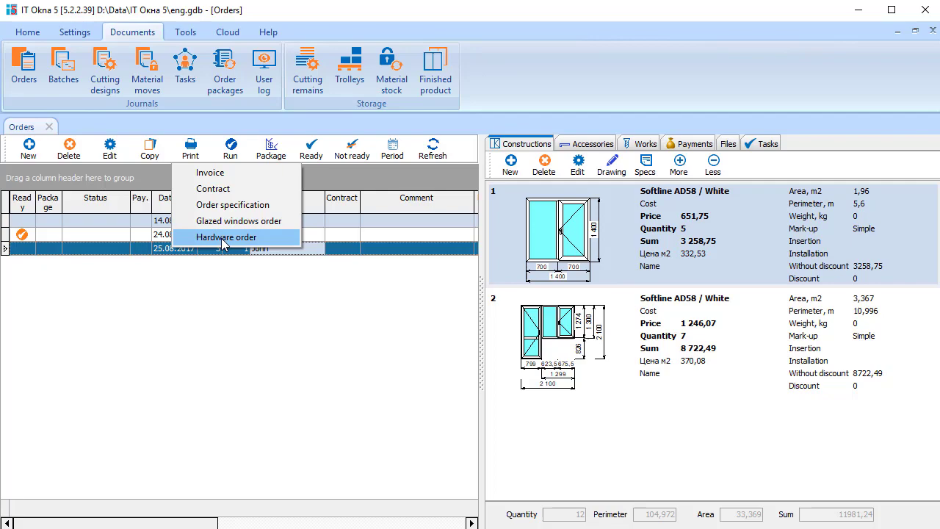
# Preview and close the glazed windows order report for order 3.
pyautogui.click(229, 223)
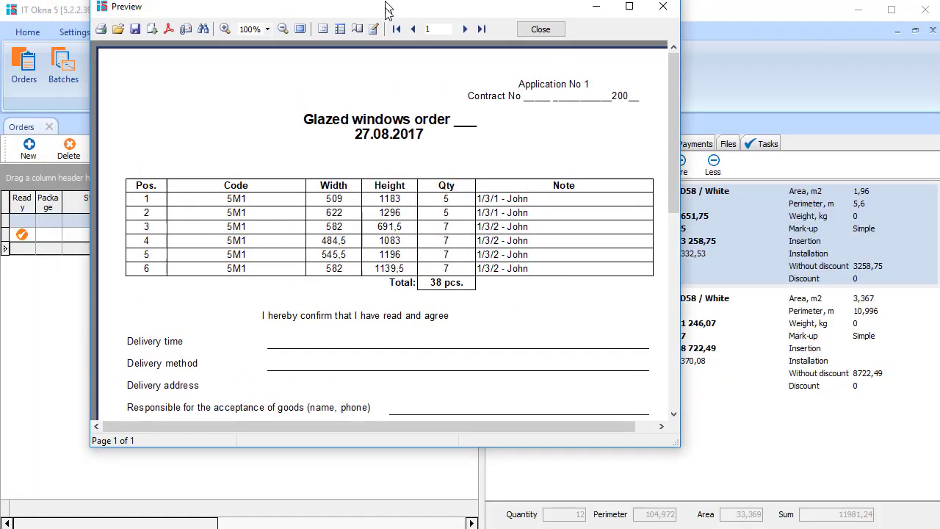
pyautogui.scroll(-5, 524, 237)
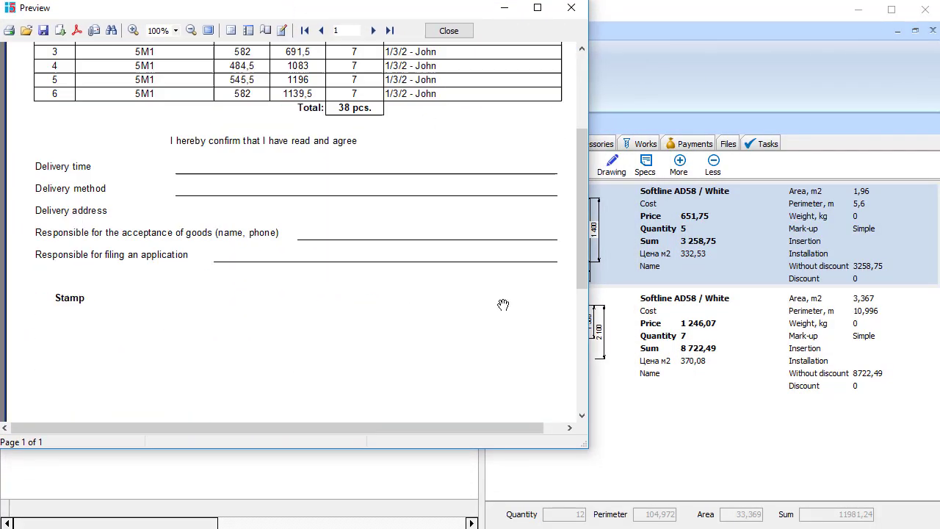
pyautogui.scroll(4, 551, 95)
pyautogui.click(571, 7)
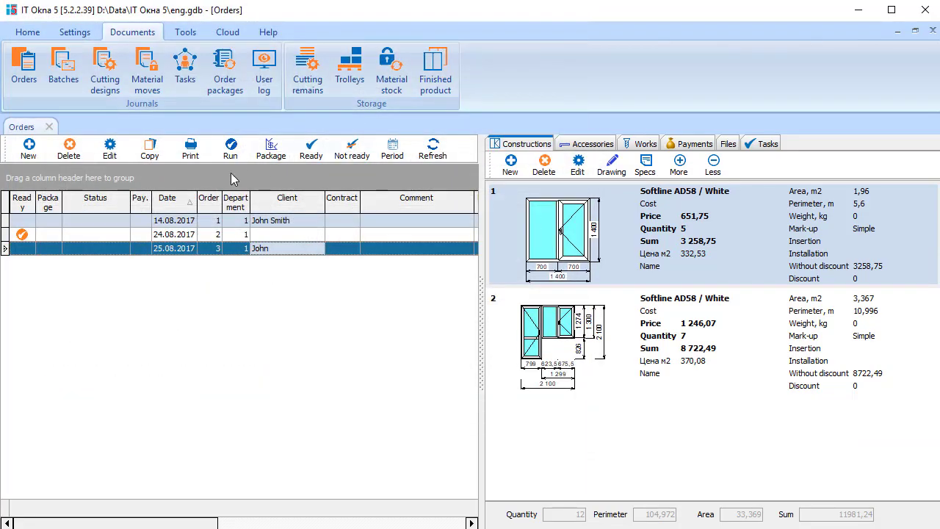
# Preview the hardware order report, then check order 3's debt of 11 981,24.
pyautogui.click(191, 151)
pyautogui.click(227, 236)
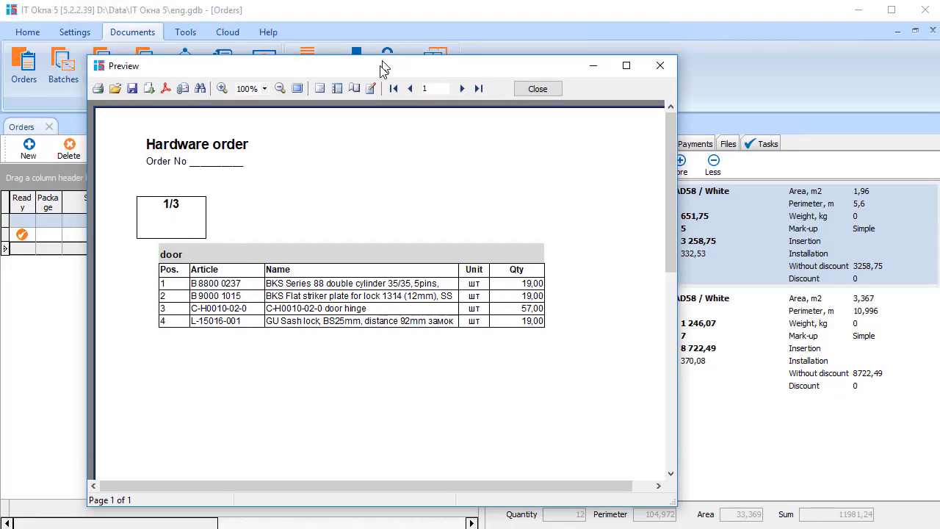
pyautogui.moveTo(384, 64); pyautogui.dragTo(298, 8)
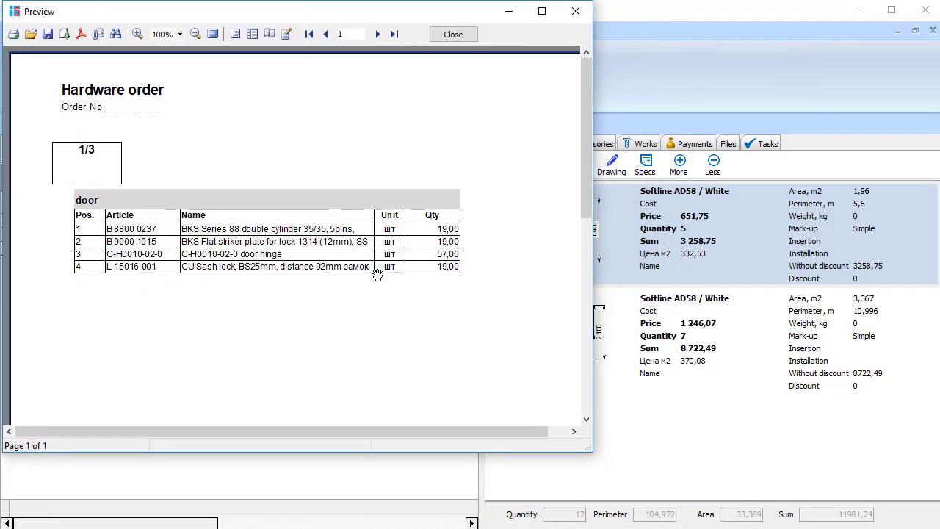
pyautogui.click(575, 13)
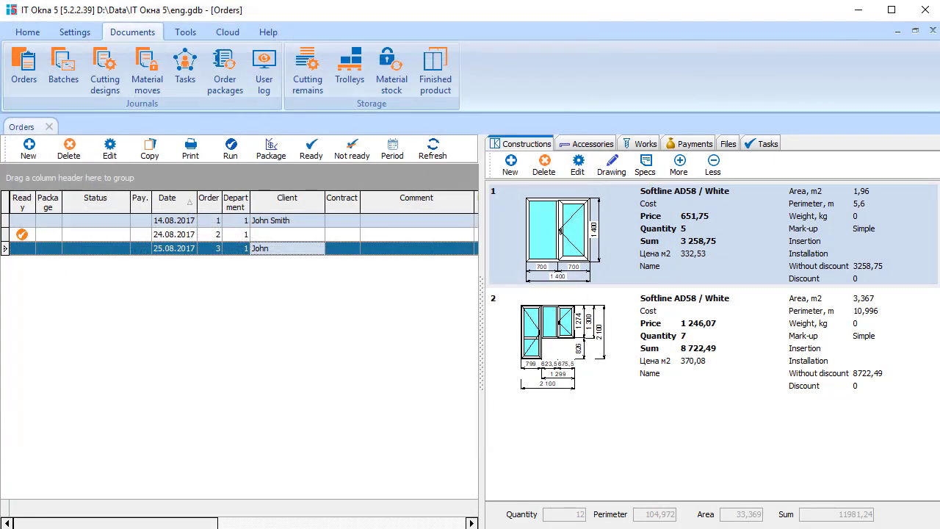
pyautogui.click(416, 248)
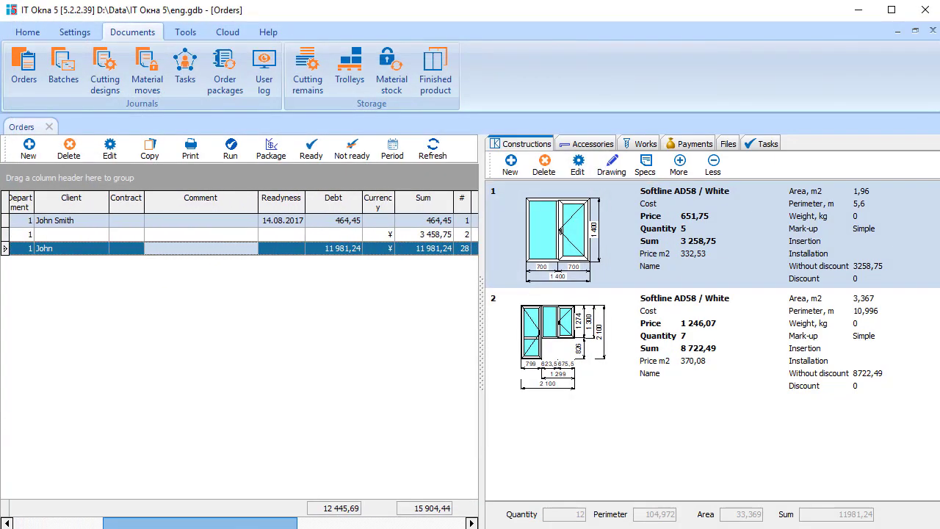
pyautogui.click(345, 249)
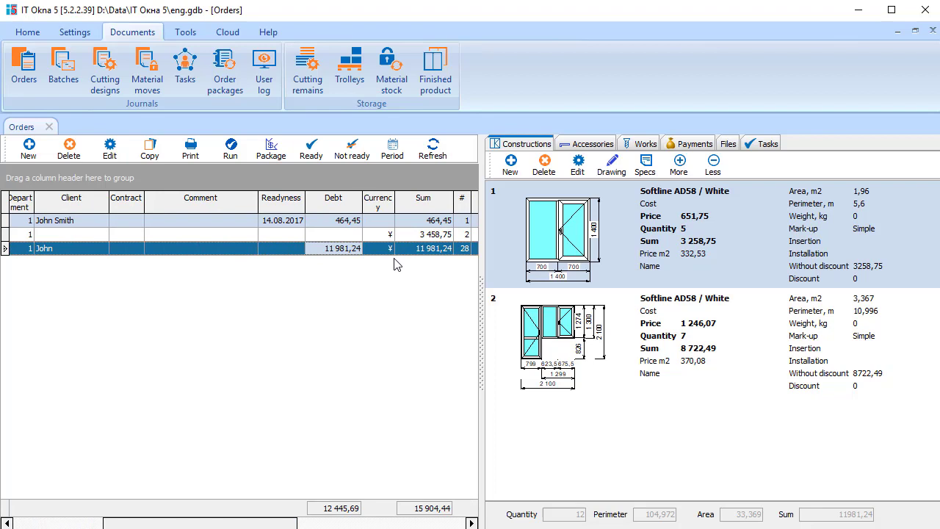
# Add a payment of 11981,24 dated 27.08.2017 to order 3, clearing its debt to 0,00.
pyautogui.click(682, 145)
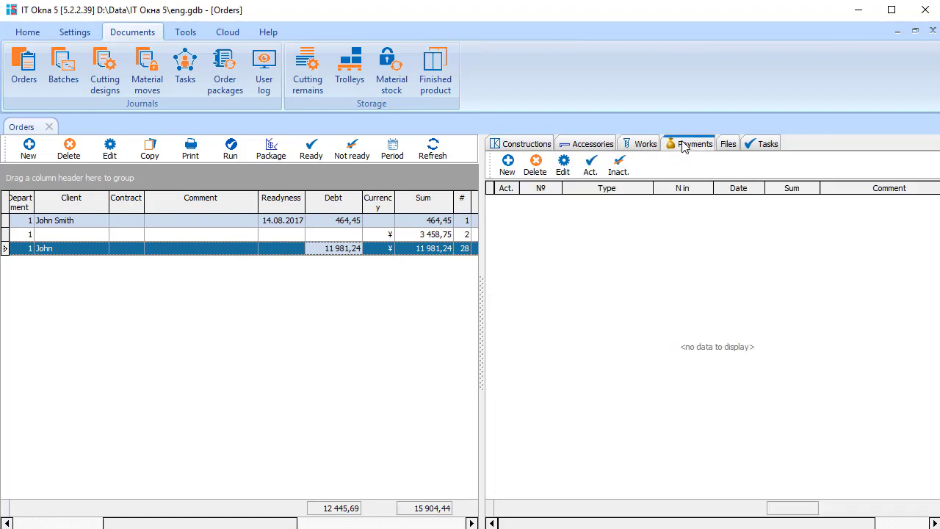
pyautogui.click(506, 165)
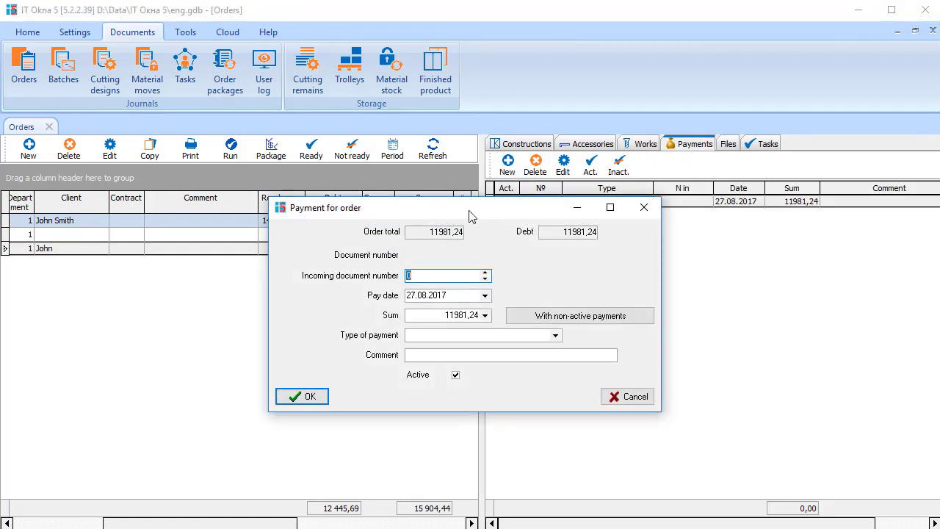
pyautogui.click(466, 315)
pyautogui.click(308, 396)
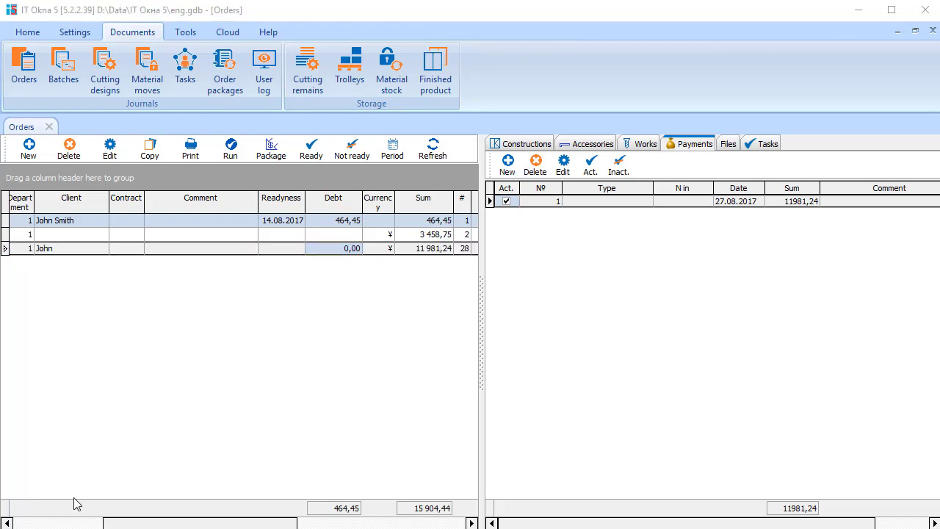
pyautogui.click(72, 522)
pyautogui.click(176, 252)
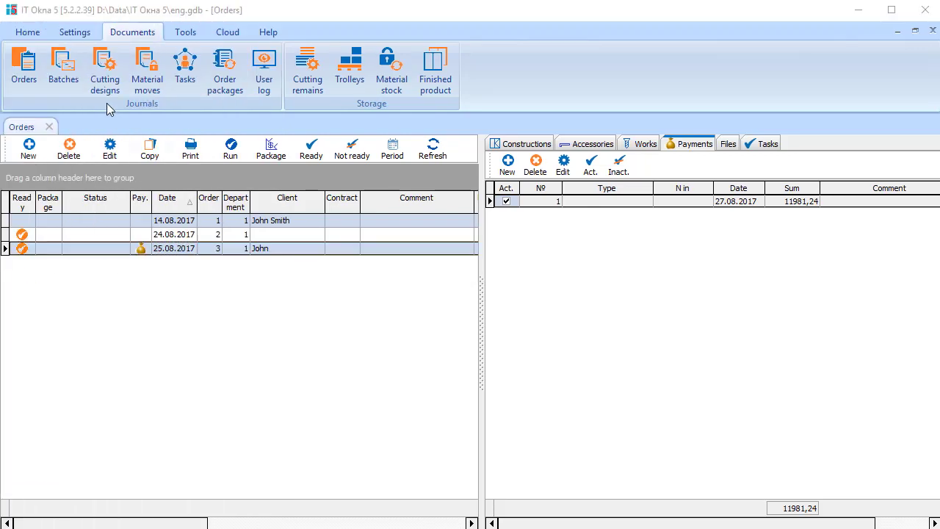
# Create a new production batch dated 27.08.2017 in the Batches journal.
pyautogui.click(63, 68)
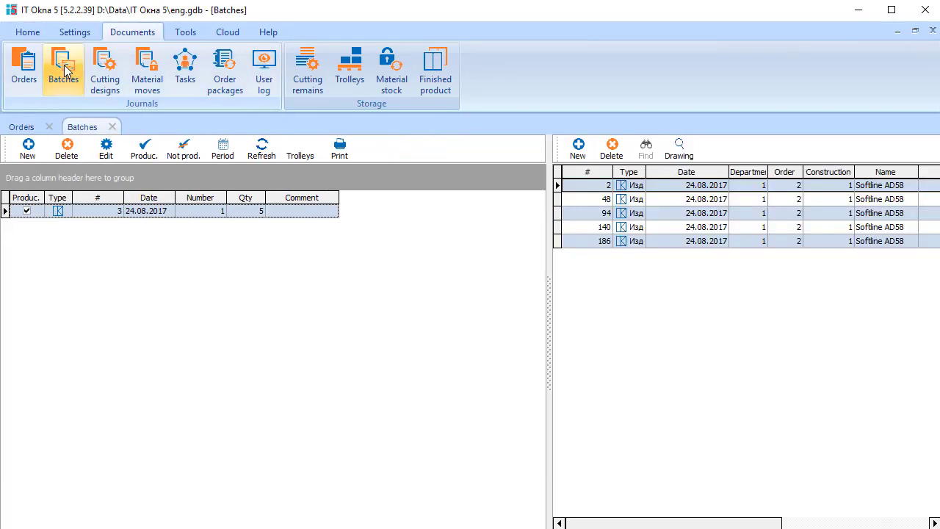
pyautogui.click(29, 153)
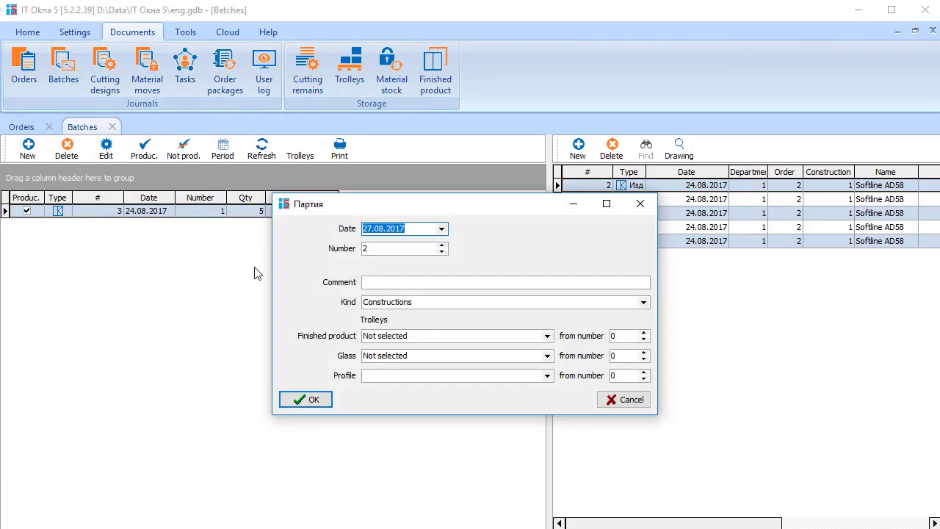
pyautogui.click(306, 400)
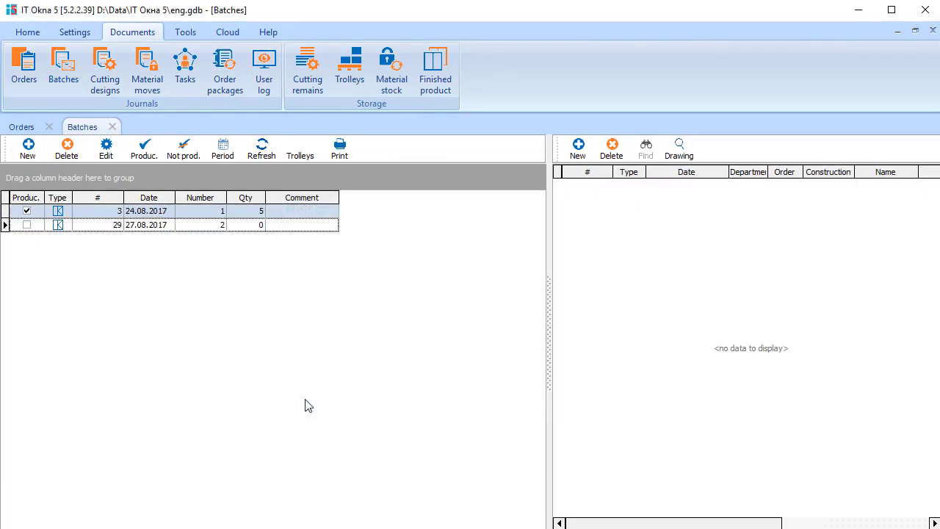
pyautogui.click(269, 224)
# Add all 12 order constructions to batch 29 and launch it into production.
pyautogui.click(579, 147)
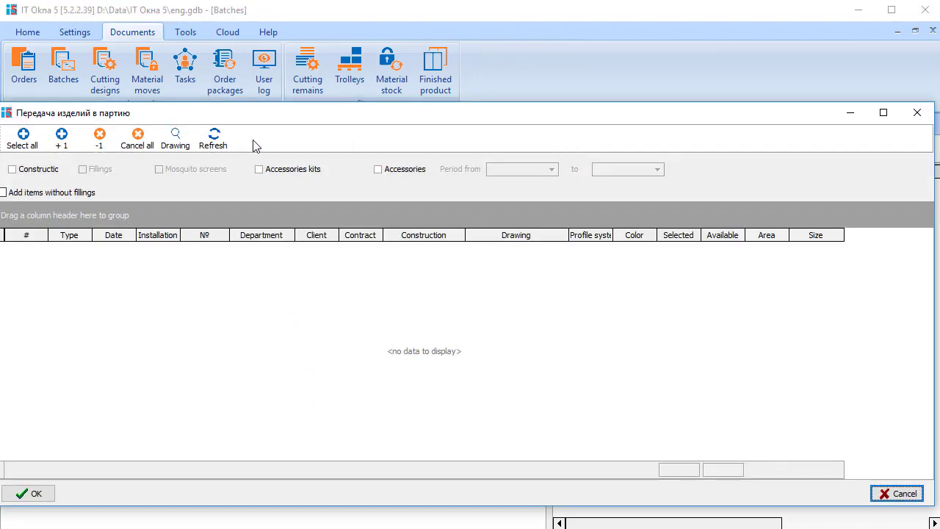
pyautogui.click(74, 168)
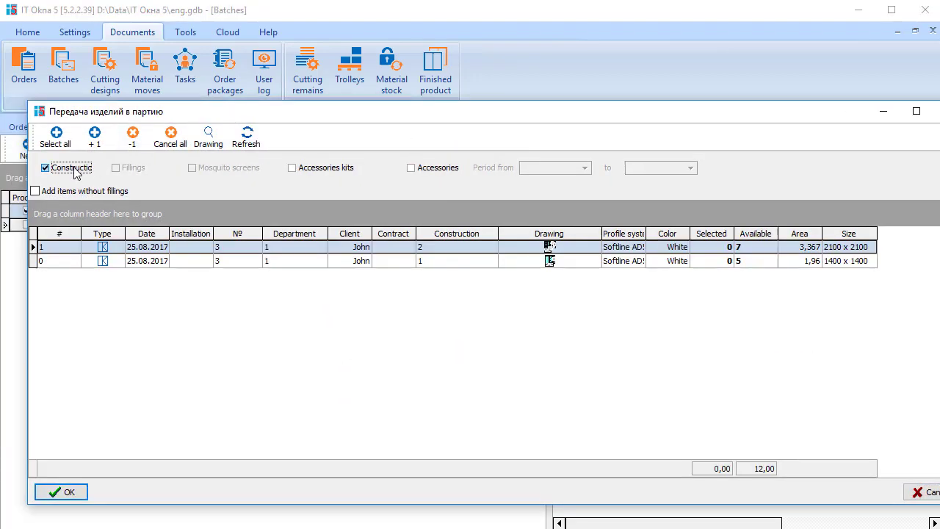
pyautogui.click(56, 139)
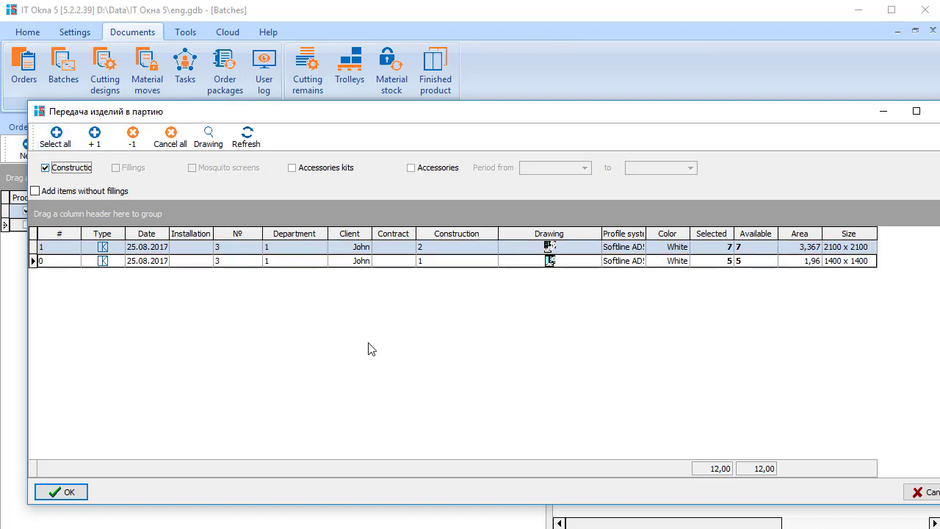
pyautogui.click(67, 493)
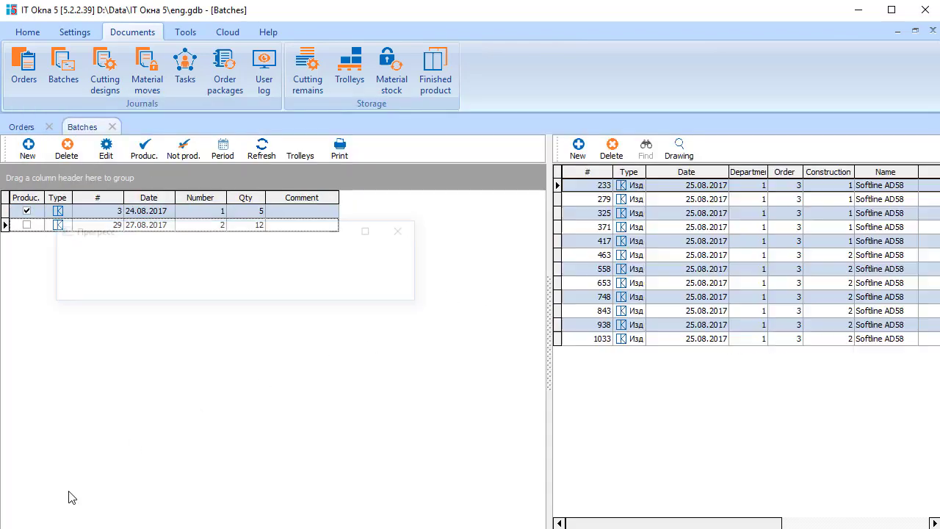
pyautogui.click(225, 225)
pyautogui.click(145, 150)
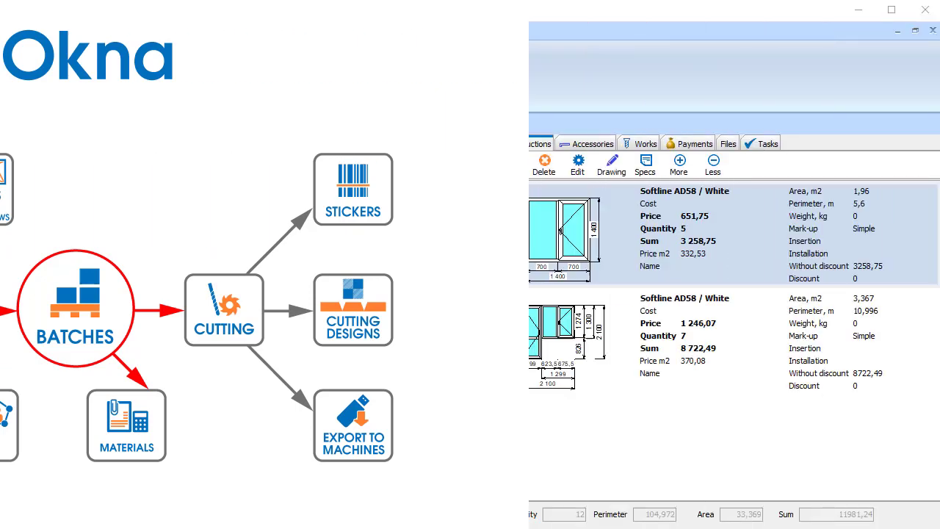
# Run cutting optimization for all nine materials of batch 29.
pyautogui.click(104, 69)
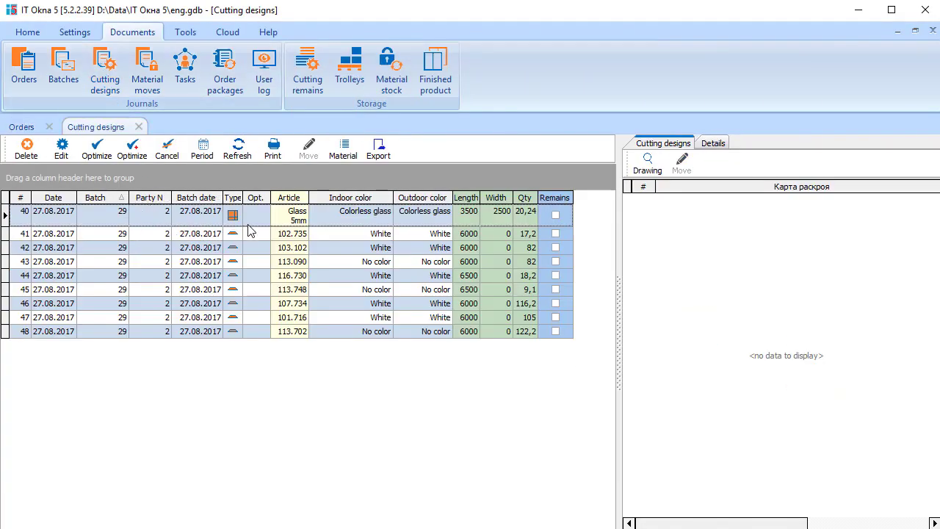
pyautogui.moveTo(254, 215); pyautogui.dragTo(253, 331)
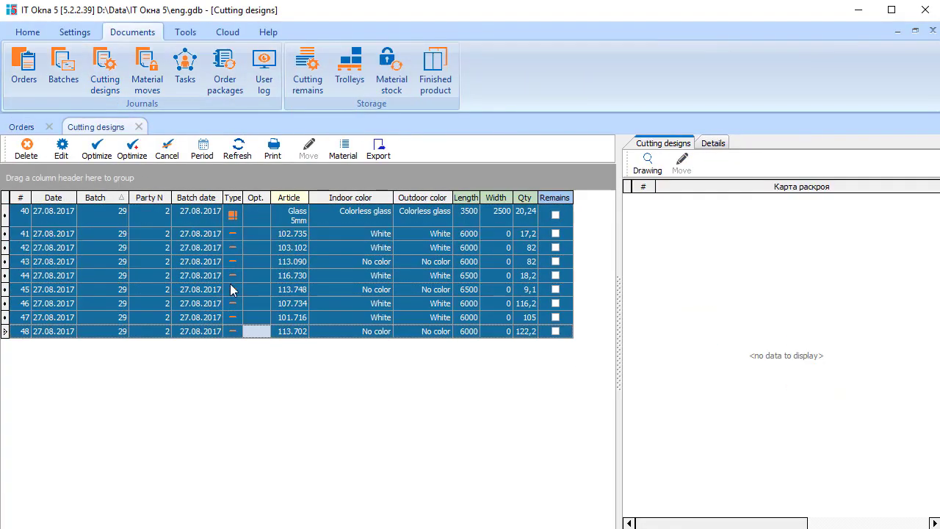
pyautogui.click(96, 149)
pyautogui.click(504, 326)
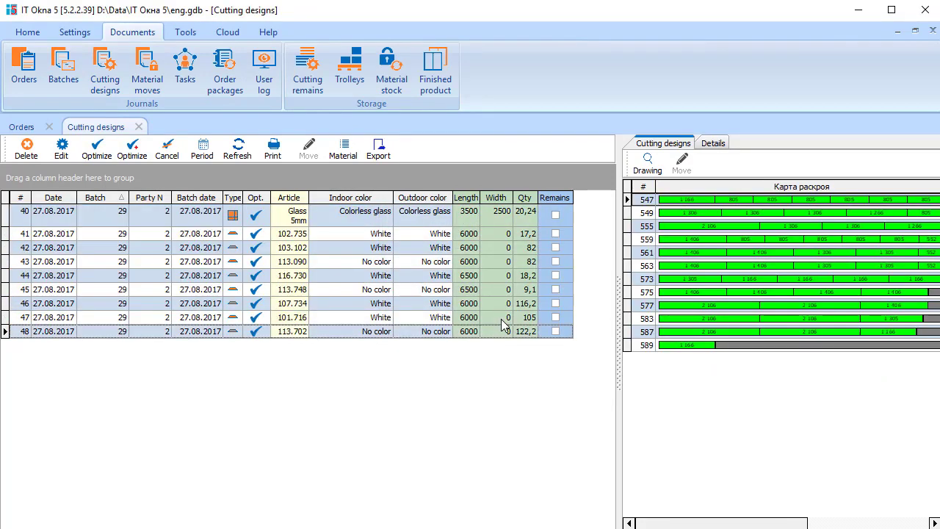
# Inspect the cutting maps for articles 101.716, 107.734, 113.748, 102.735, 103.102 and the glass.
pyautogui.click(691, 281)
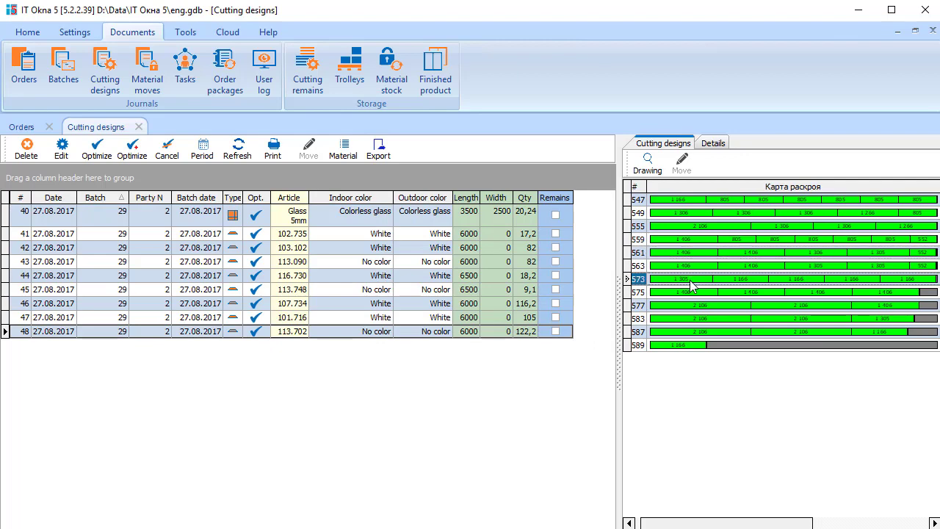
pyautogui.click(379, 317)
pyautogui.click(381, 304)
pyautogui.click(386, 290)
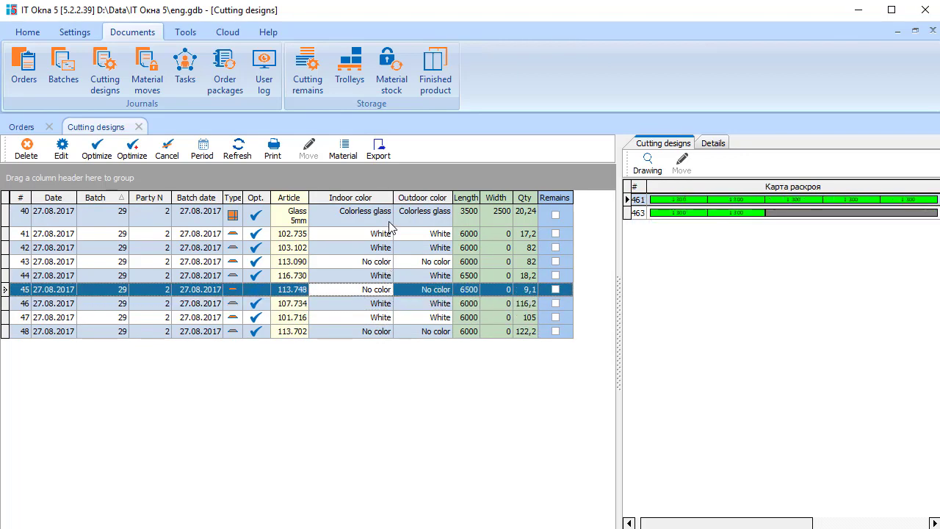
pyautogui.click(389, 222)
pyautogui.click(384, 235)
pyautogui.click(383, 248)
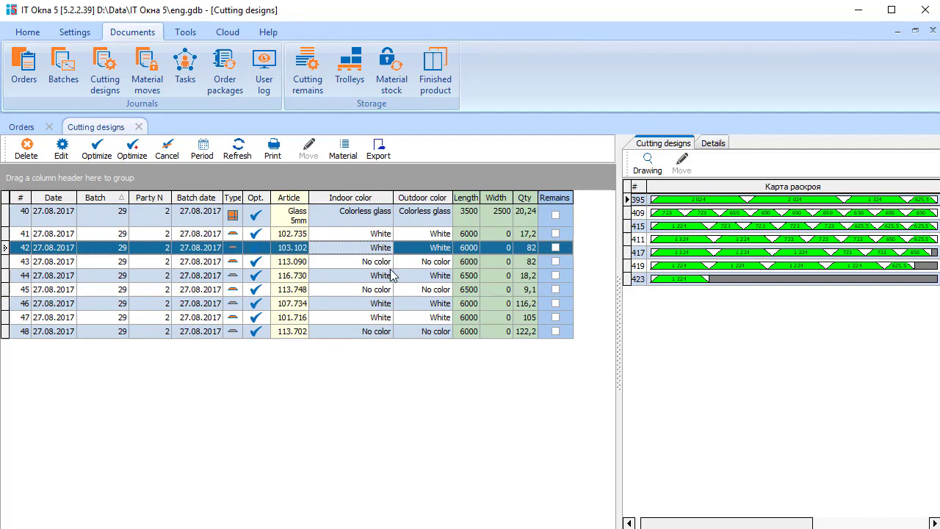
# Preview and close the cutting design printout for the profile bars.
pyautogui.click(284, 150)
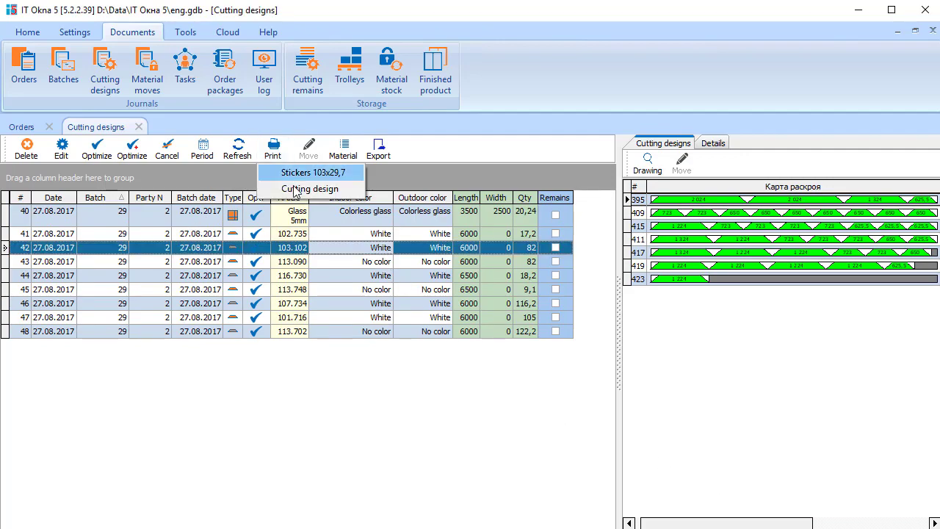
pyautogui.click(293, 190)
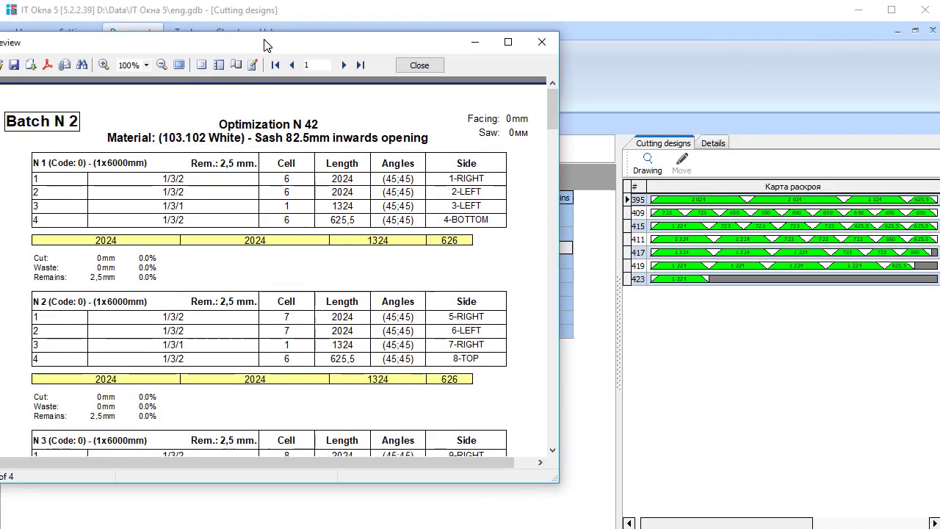
pyautogui.moveTo(262, 42); pyautogui.dragTo(290, 9)
pyautogui.moveTo(576, 79)
pyautogui.mouseDown()
pyautogui.moveTo(581, 199)
pyautogui.moveTo(583, 84)
pyautogui.mouseUp()
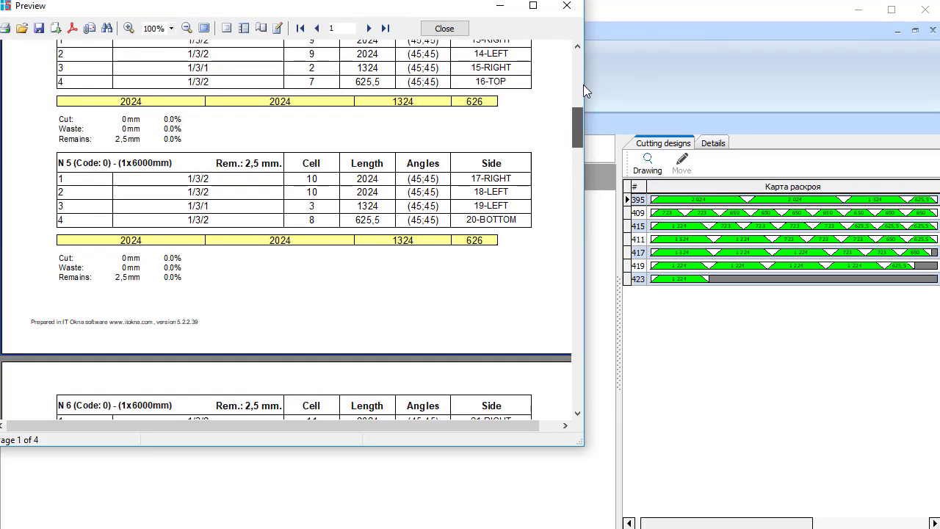
pyautogui.click(567, 6)
# Preview and close the Glass 5mm cutting design printout.
pyautogui.click(340, 221)
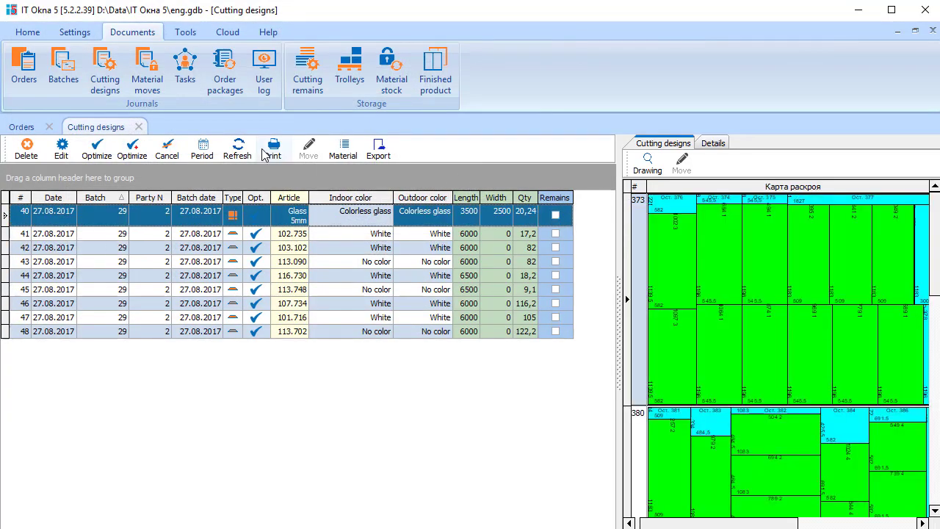
pyautogui.click(272, 147)
pyautogui.click(306, 190)
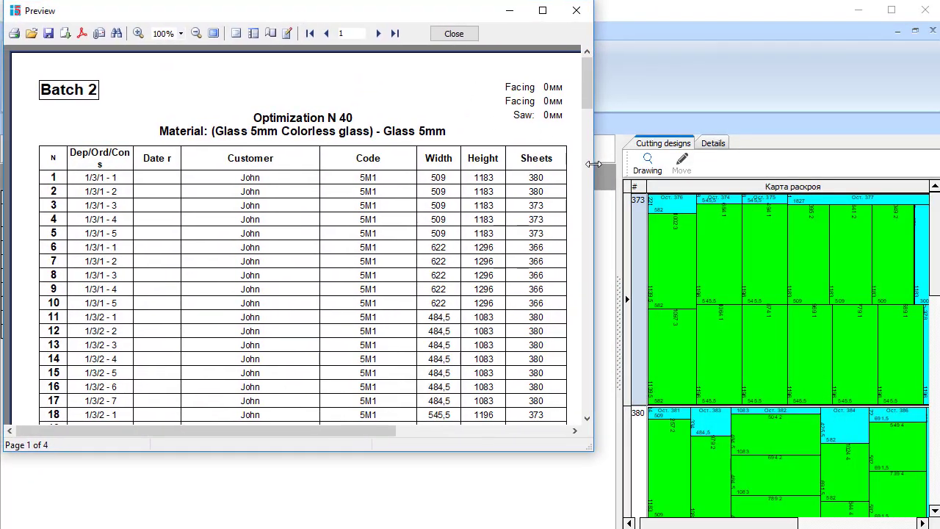
pyautogui.moveTo(593, 165); pyautogui.dragTo(931, 167)
pyautogui.moveTo(929, 94); pyautogui.dragTo(929, 73)
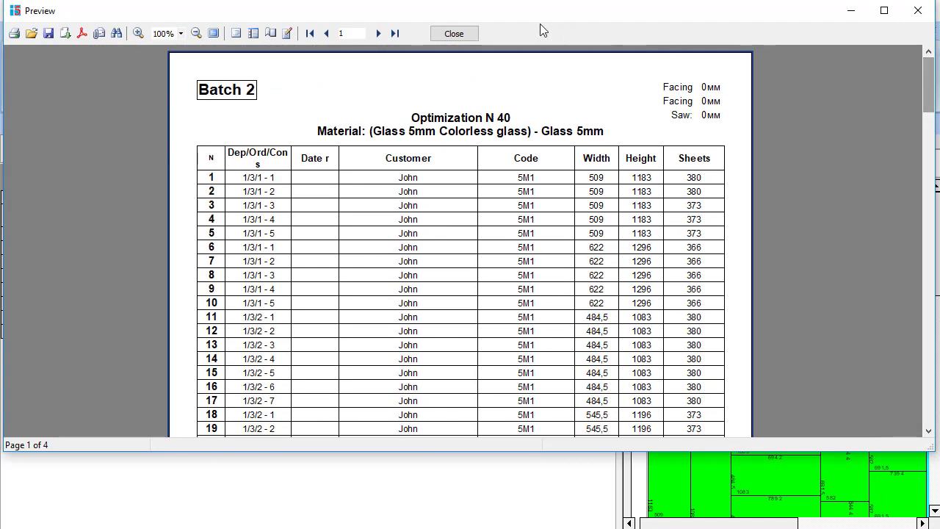
pyautogui.click(454, 33)
# Preview and close the 103x29,7 stickers for article 103.102.
pyautogui.click(335, 247)
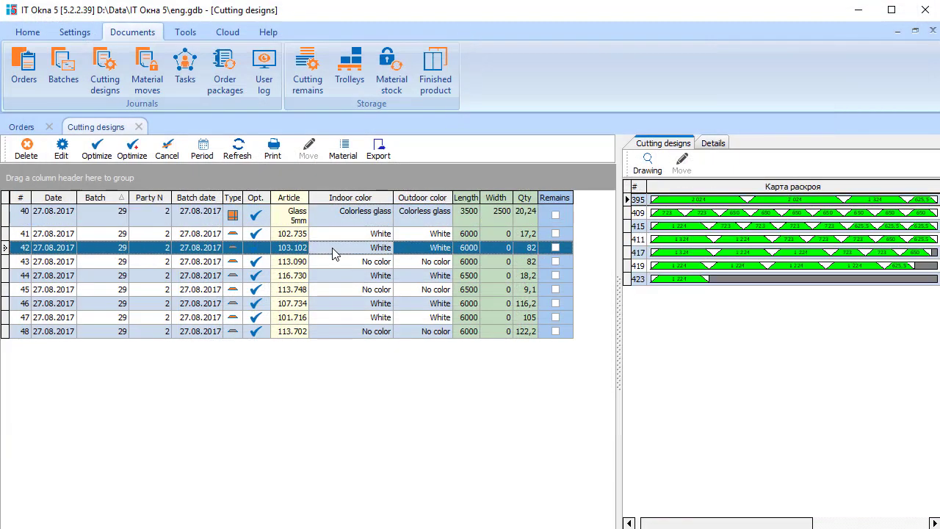
pyautogui.click(272, 147)
pyautogui.click(312, 172)
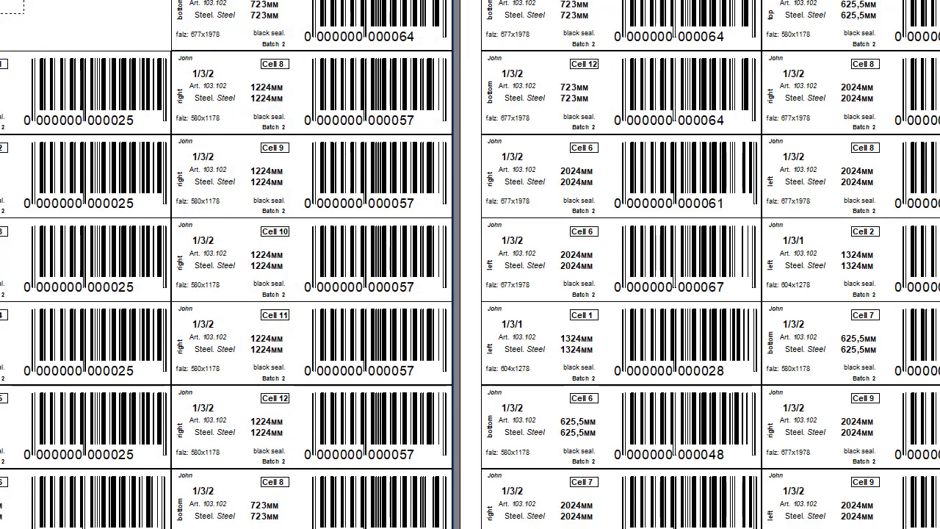
pyautogui.moveTo(345, 6); pyautogui.dragTo(297, 14)
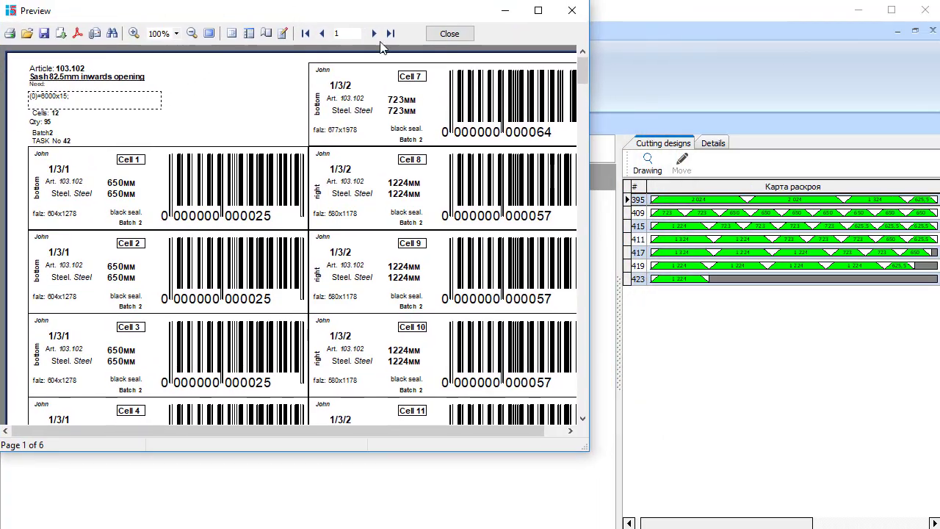
pyautogui.moveTo(588, 121); pyautogui.dragTo(897, 312)
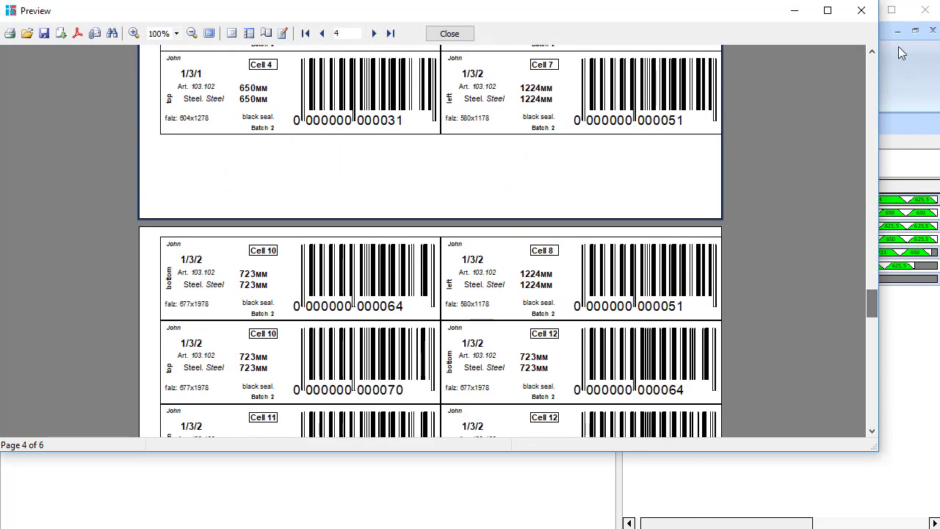
pyautogui.click(861, 11)
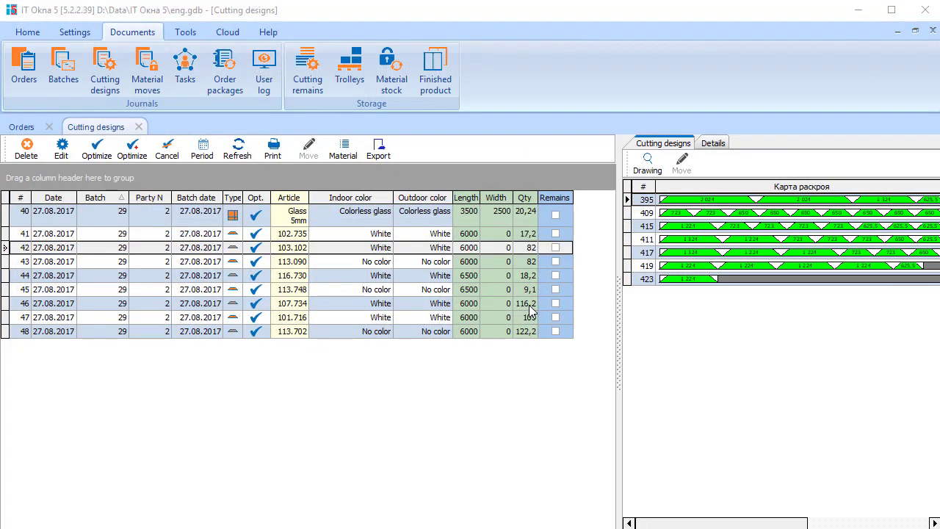
# Open Export to equipment for cutting design 42 (article 103.102), for welding, processing centre and saw.
pyautogui.click(370, 249)
pyautogui.click(390, 153)
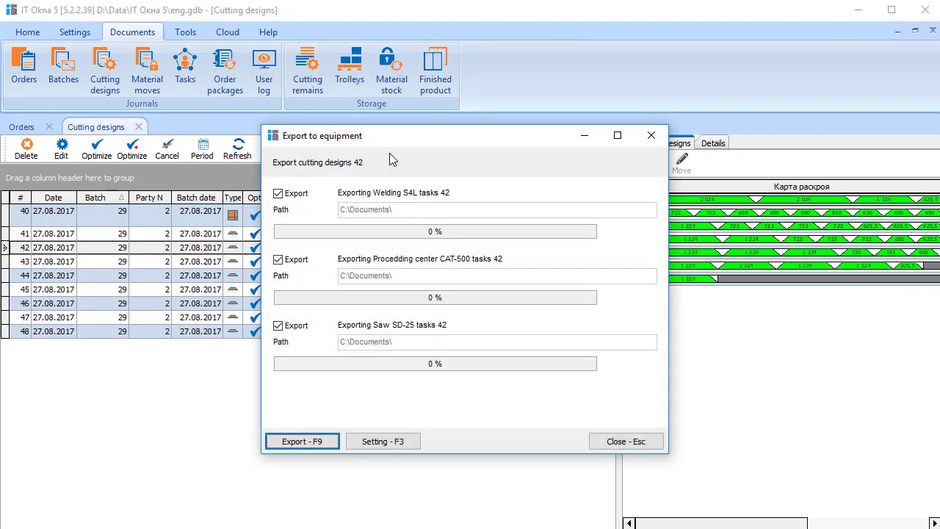